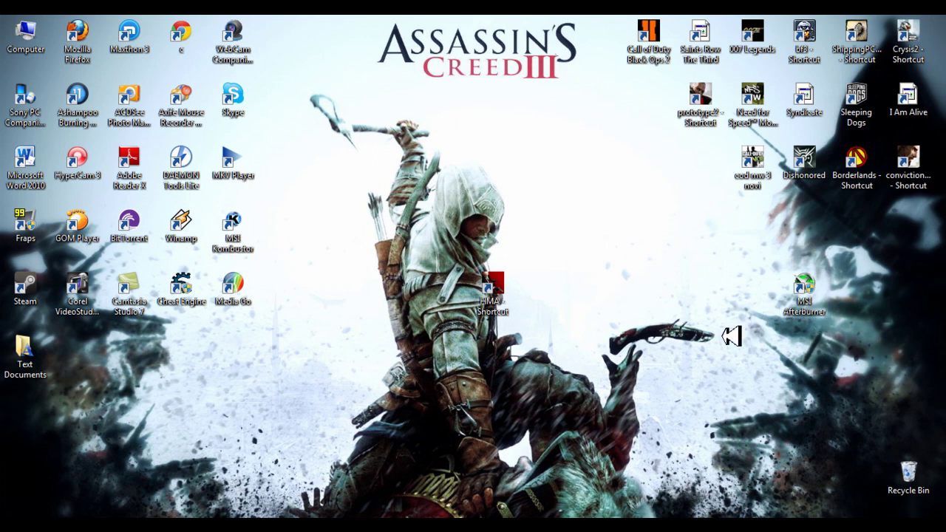
Step: Place the MSI Afterburner shortcut beside the HMA shortcut and clear the desktop selection
left_click_drag(804, 292, 545, 295)
left_click_drag(473, 377, 605, 252)
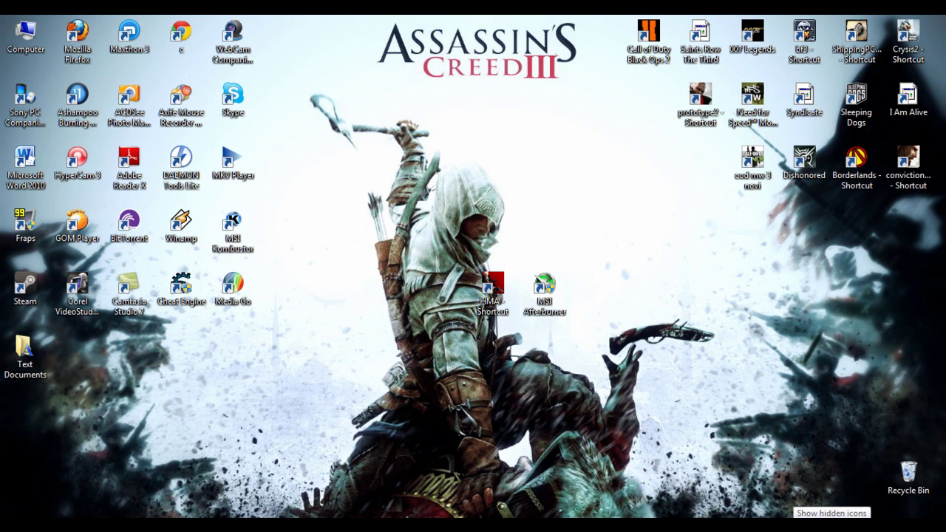
Step: Check NVIDIA Update for new drivers, confirm 310.64 is current, and close the update window
left_click(791, 524)
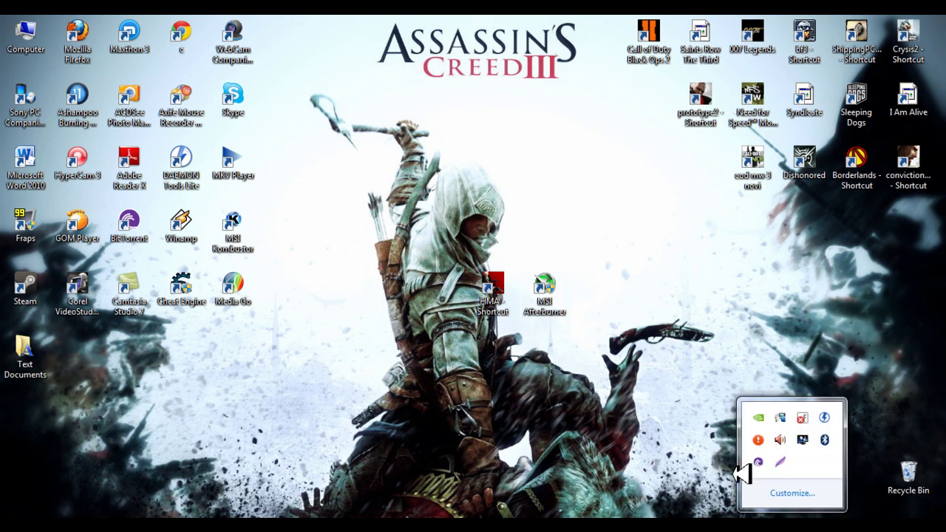
right_click(764, 419)
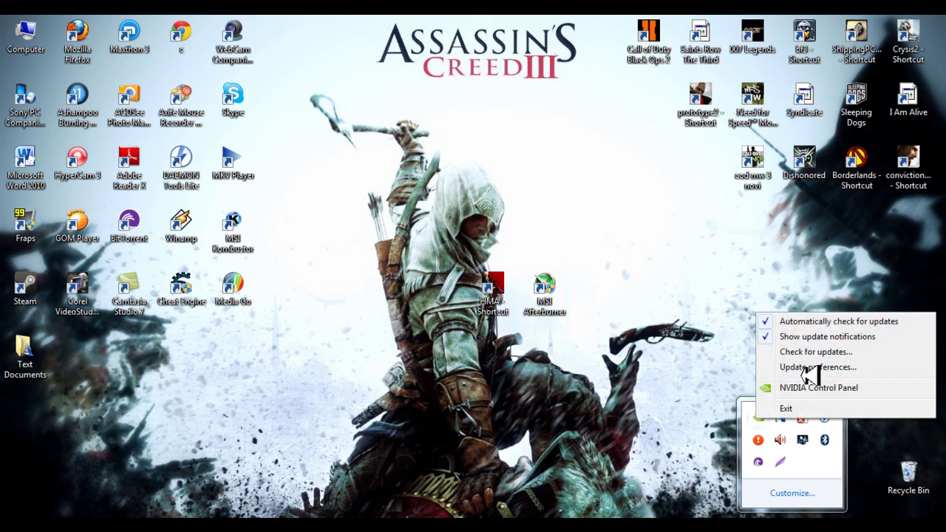
left_click(806, 352)
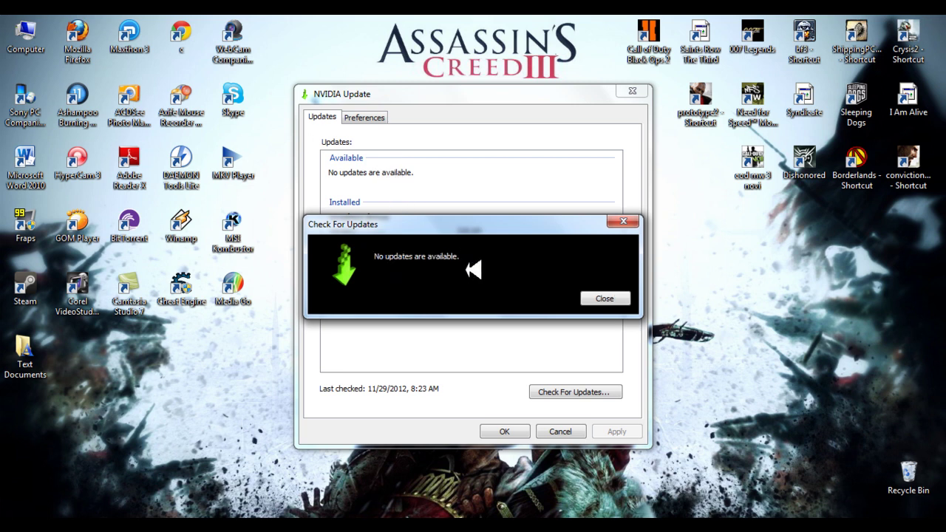
left_click(606, 299)
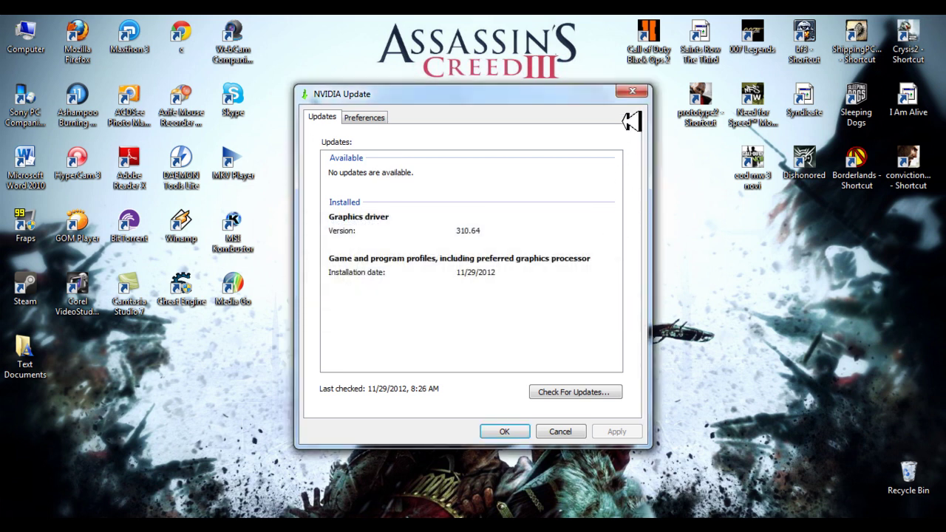
left_click(368, 118)
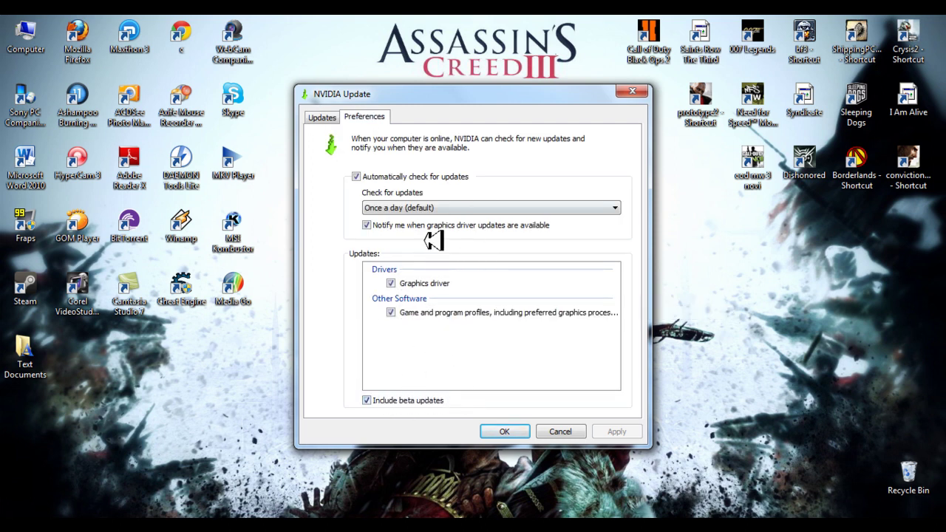
left_click(515, 431)
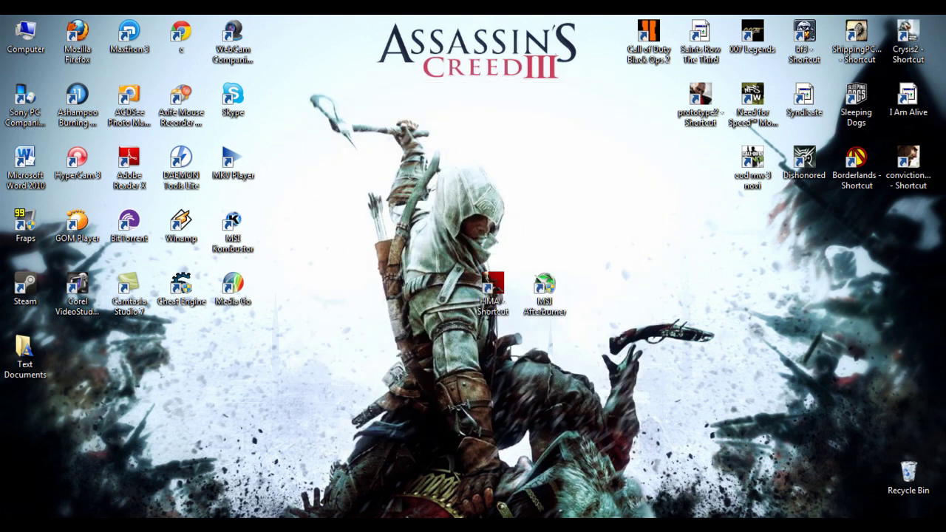
Step: Launch NVIDIA Control Panel and set image settings to my preference emphasizing Balanced
left_click(792, 525)
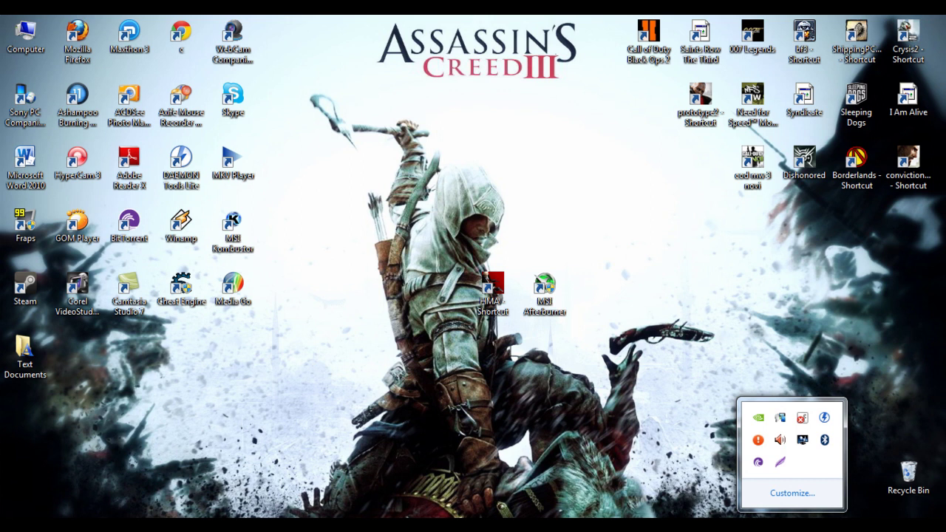
double_click(758, 417)
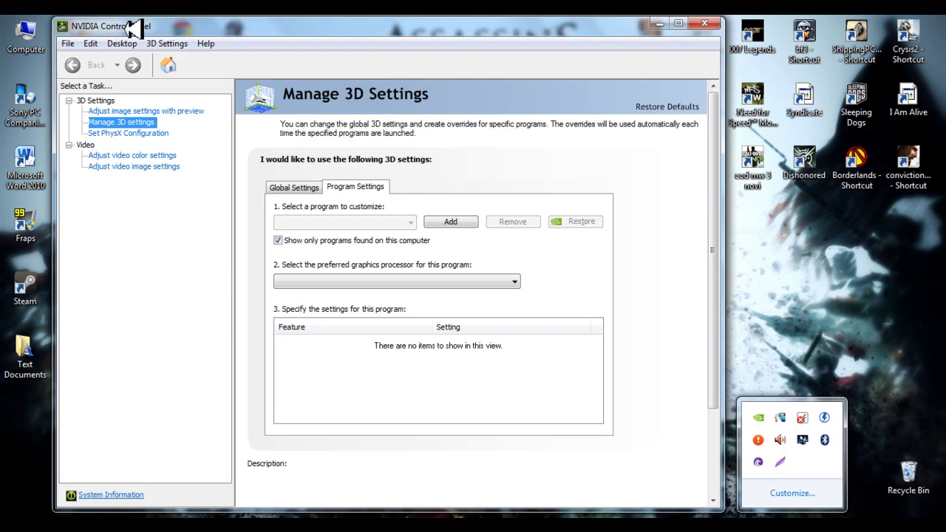
key("super")
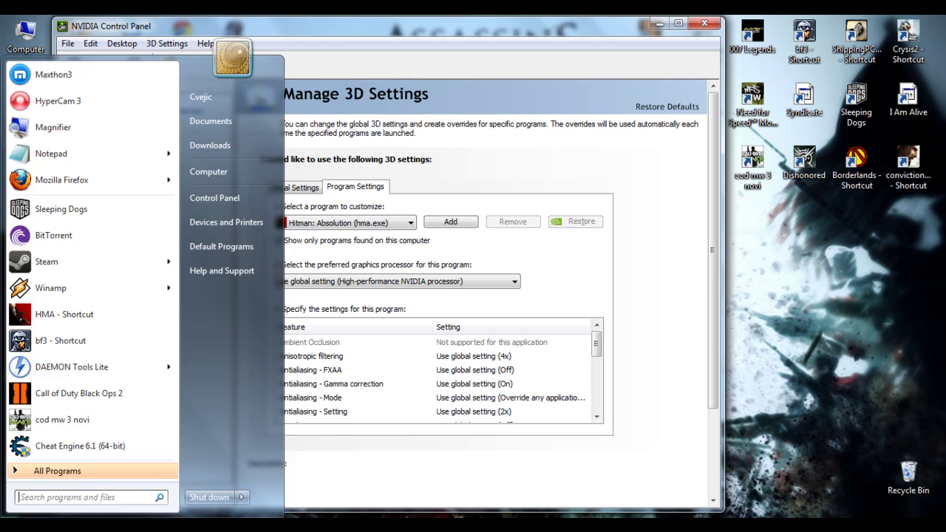
type("nvidia co")
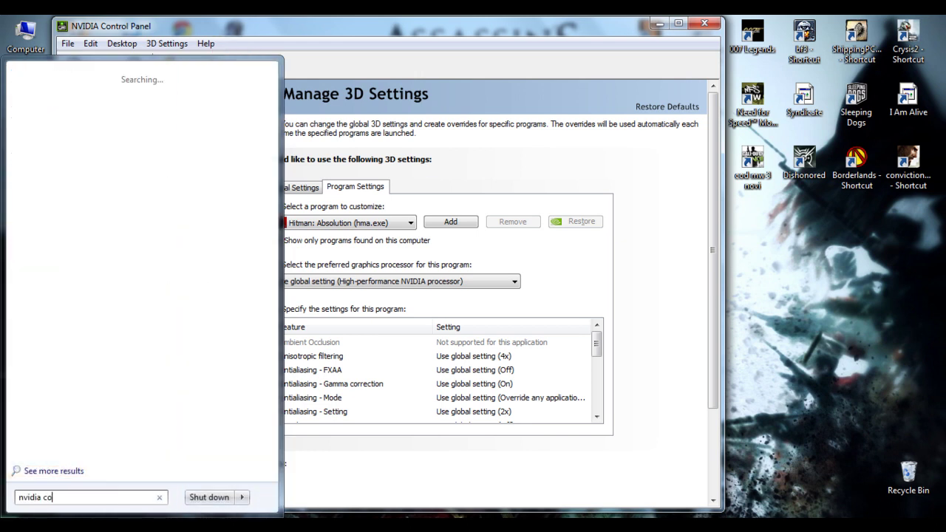
type("ntrol")
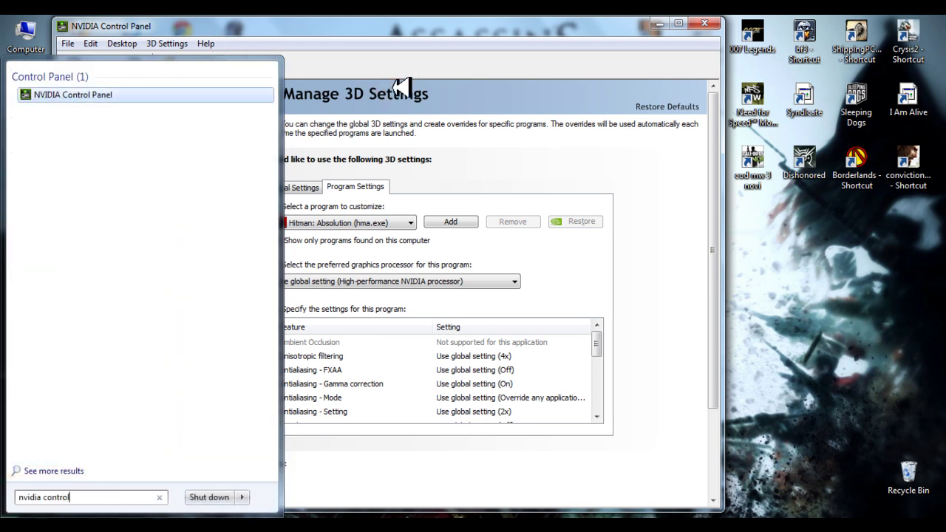
key("Return")
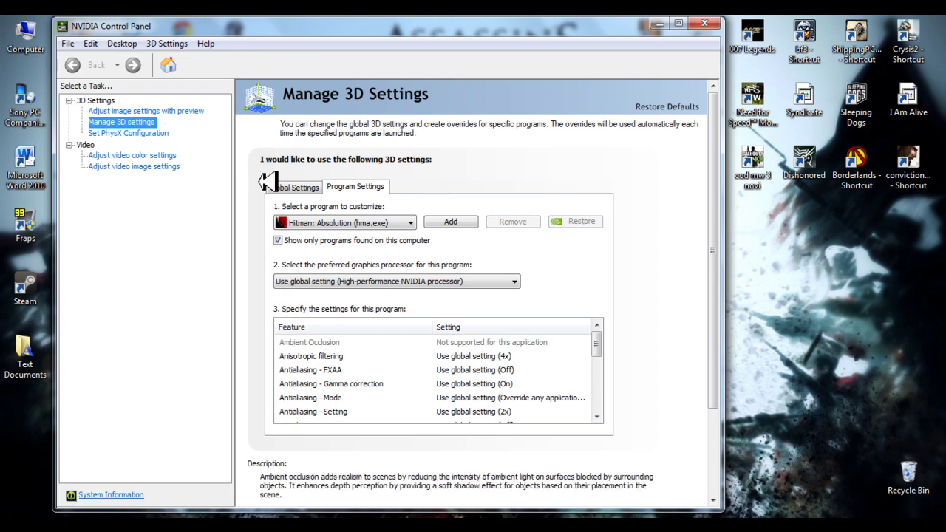
left_click(141, 111)
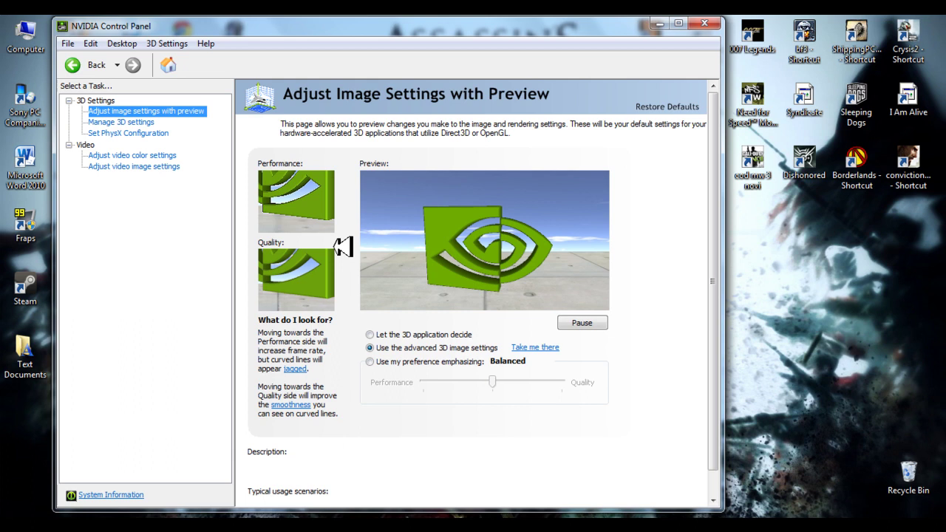
left_click(423, 362)
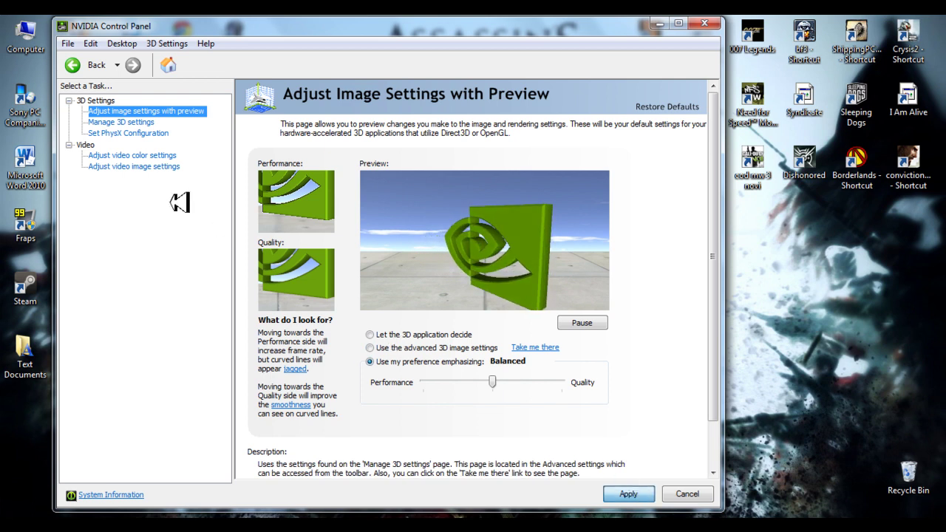
Step: Keep the high-performance NVIDIA processor as the global preferred graphics processor in Manage 3D Settings
left_click(122, 122)
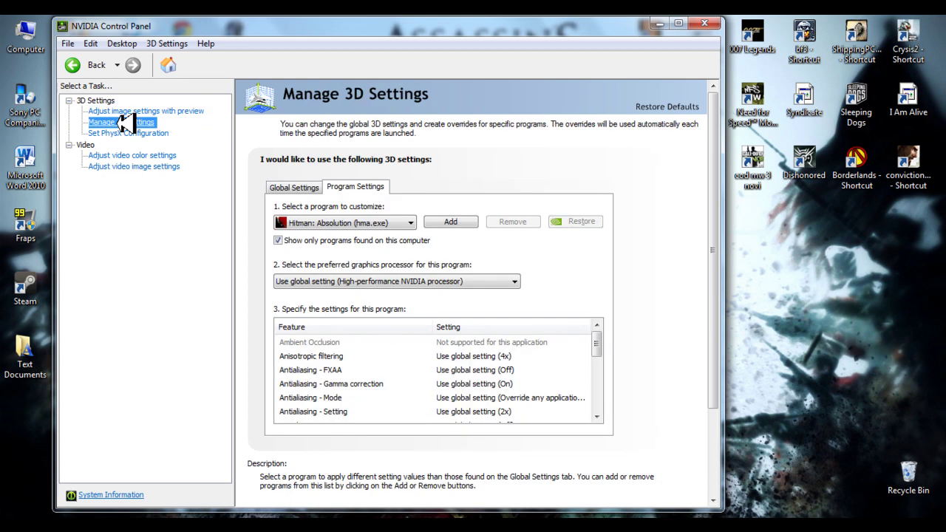
left_click(283, 186)
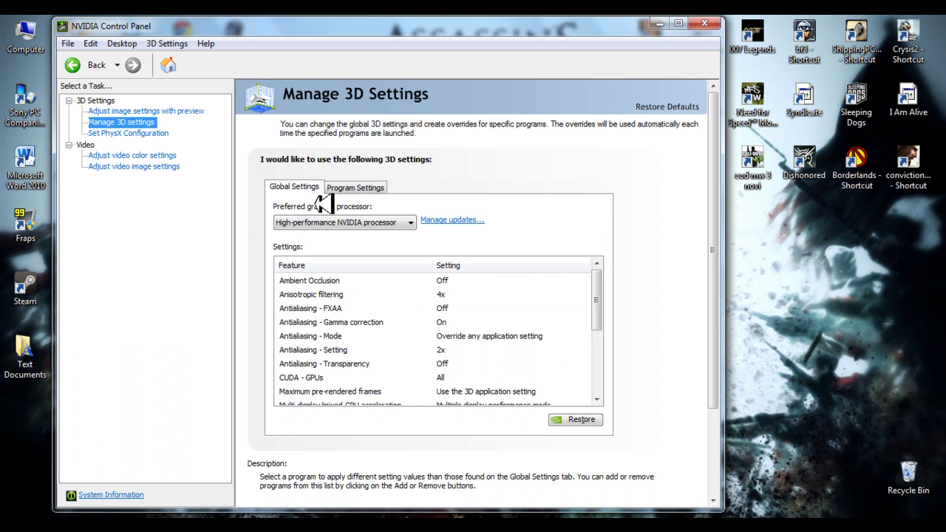
left_click(299, 219)
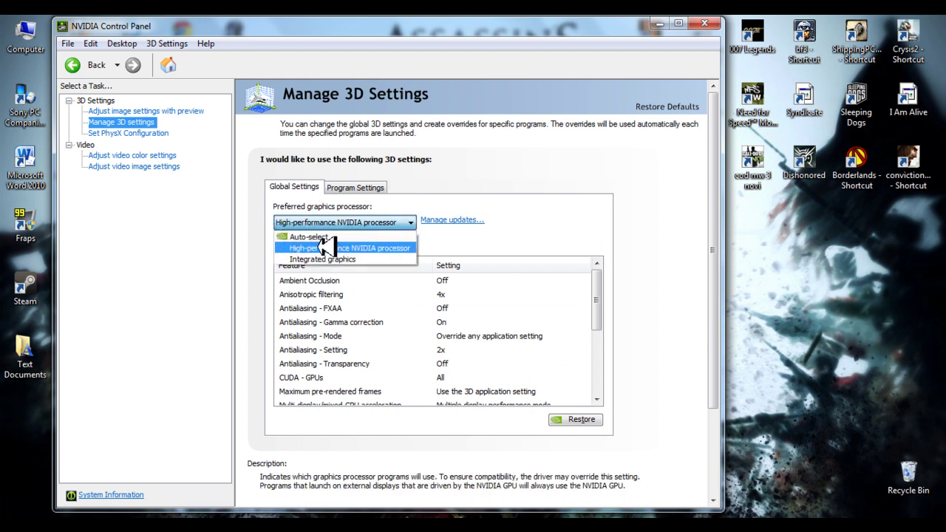
left_click(479, 236)
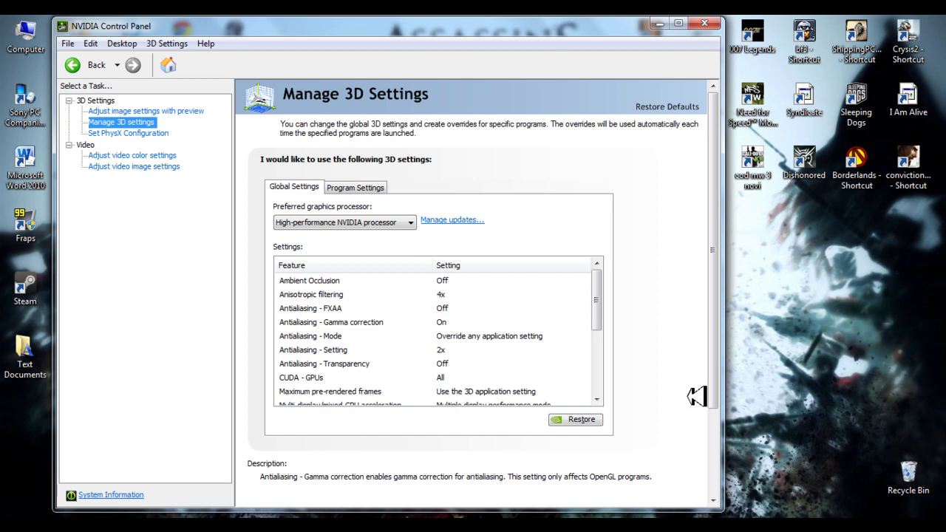
left_click_drag(712, 385, 712, 289)
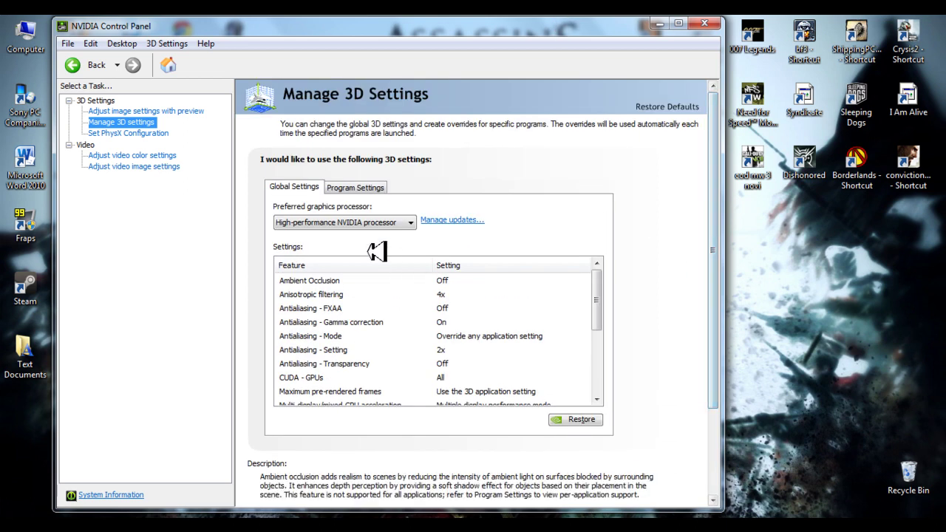
left_click(359, 221)
left_click(359, 222)
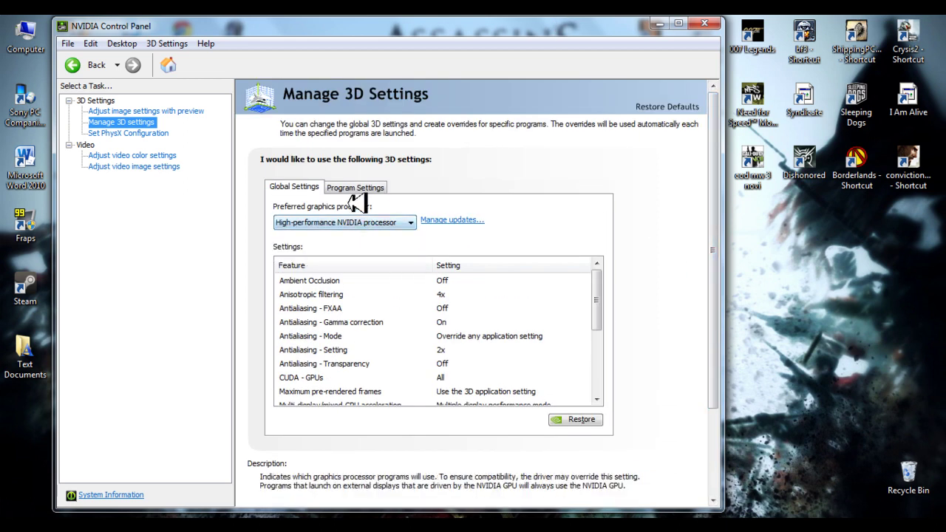
Step: Select Hitman: Absolution in Program Settings, then close NVIDIA Control Panel
left_click(357, 188)
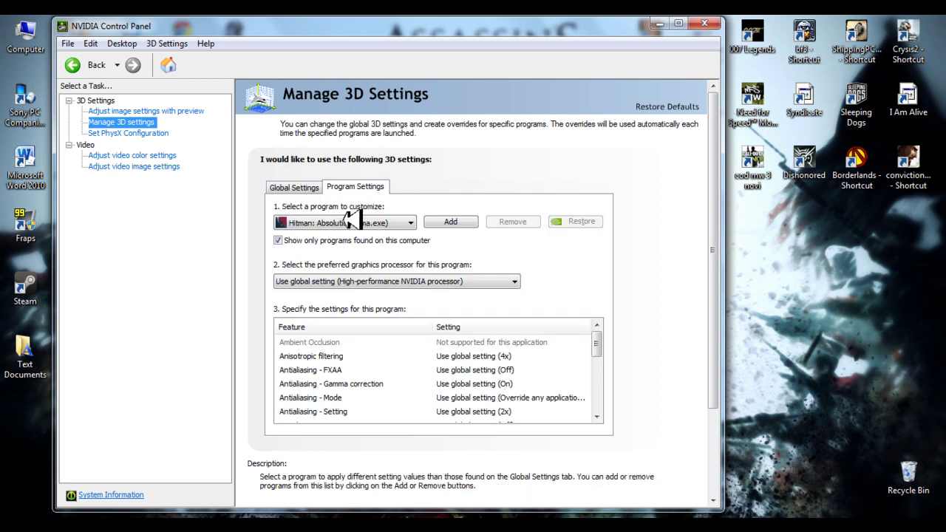
left_click(374, 224)
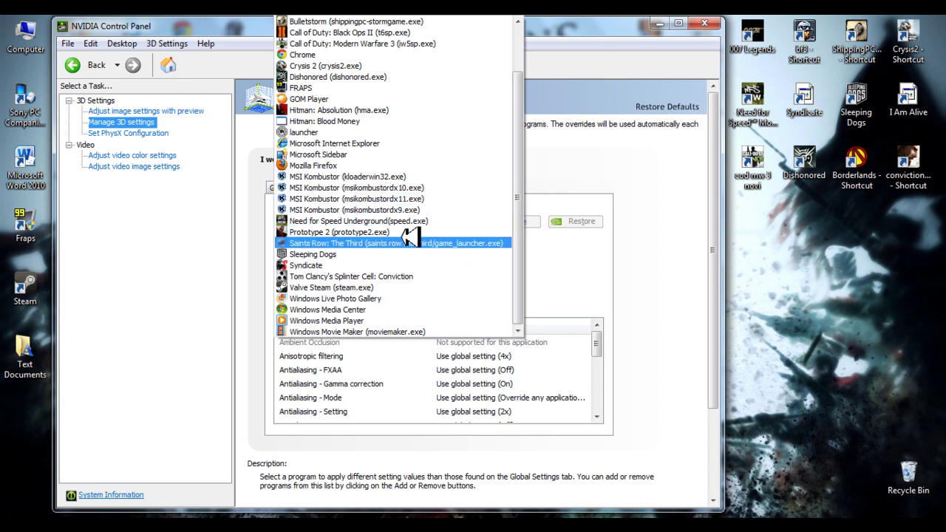
left_click(663, 261)
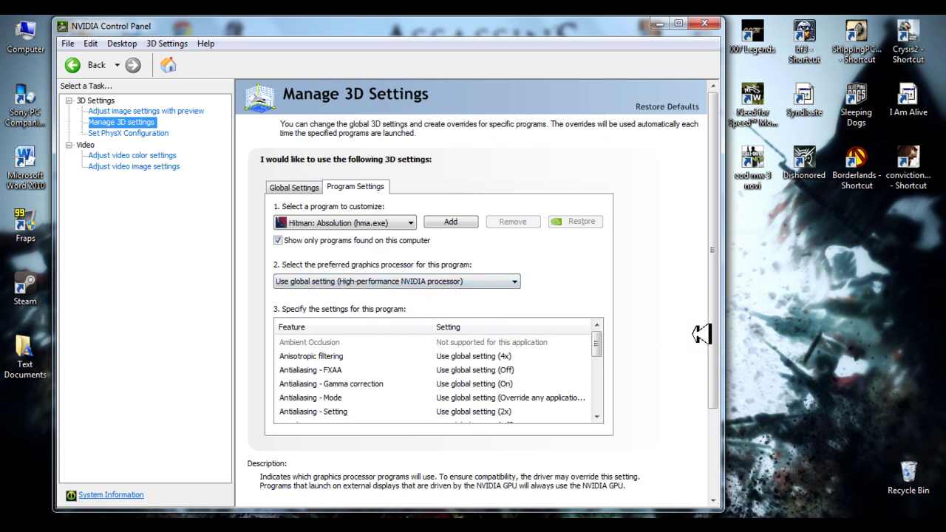
left_click_drag(715, 338, 711, 112)
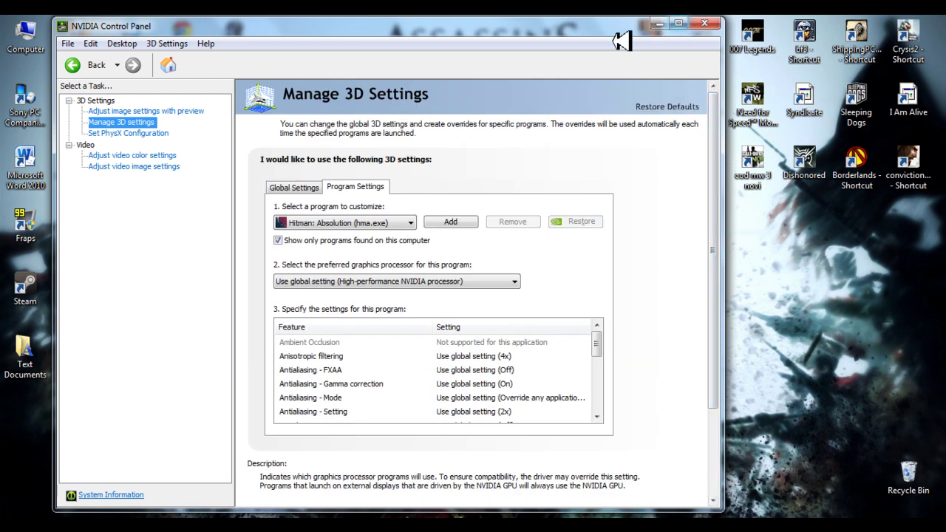
left_click_drag(599, 25, 667, 25)
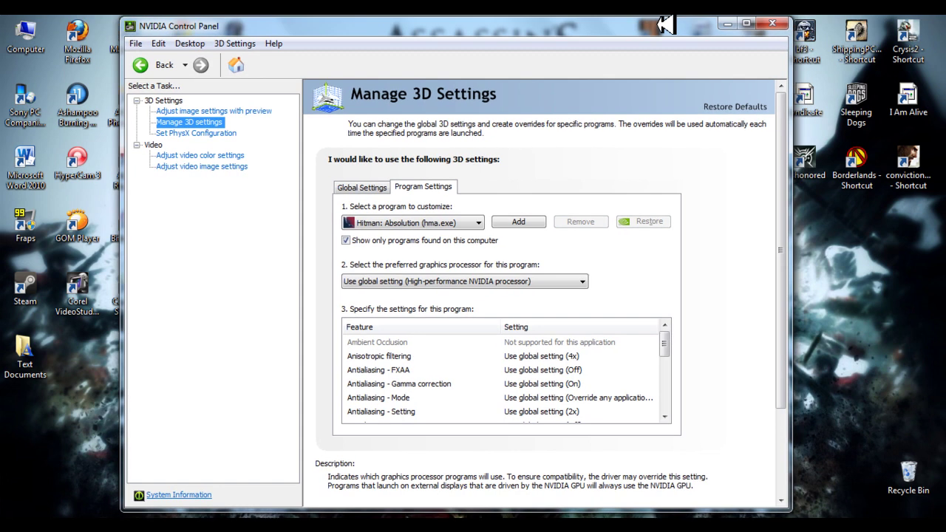
left_click(772, 23)
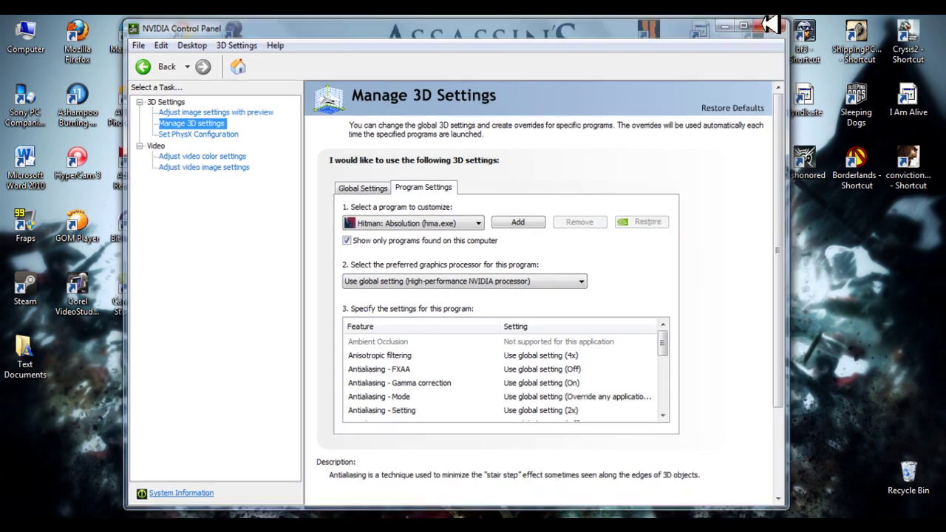
Step: In a new Firefox tab, go to the MSI Afterburner page via 'msi' and start the download
mouse_move(545, 292)
left_mouse_down()
mouse_move(454, 418)
mouse_move(545, 314)
mouse_move(490, 241)
mouse_move(566, 275)
mouse_move(539, 370)
mouse_move(510, 417)
mouse_move(518, 355)
mouse_move(559, 286)
left_mouse_up()
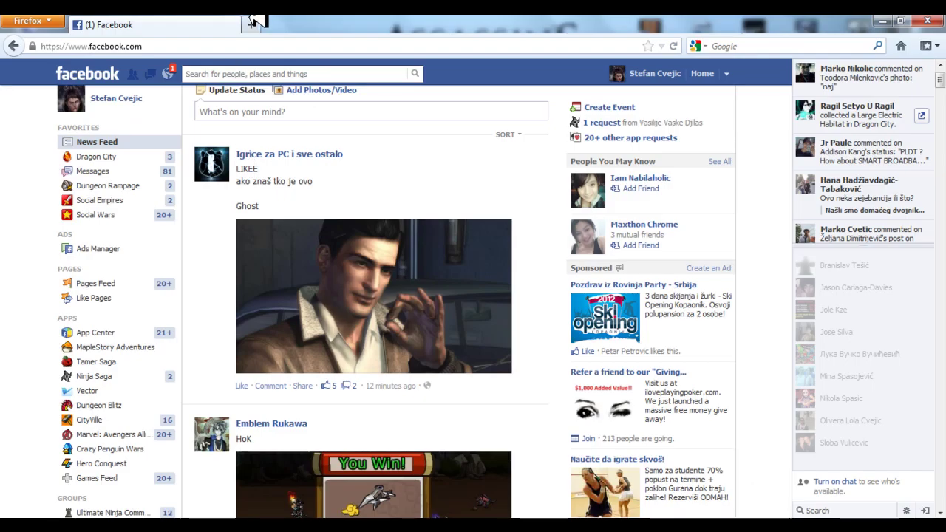
left_click(254, 25)
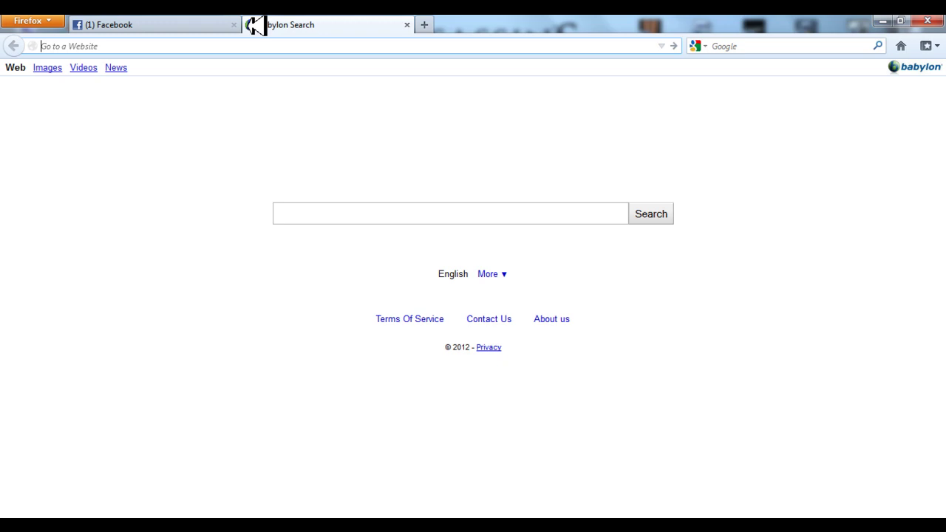
type("msi")
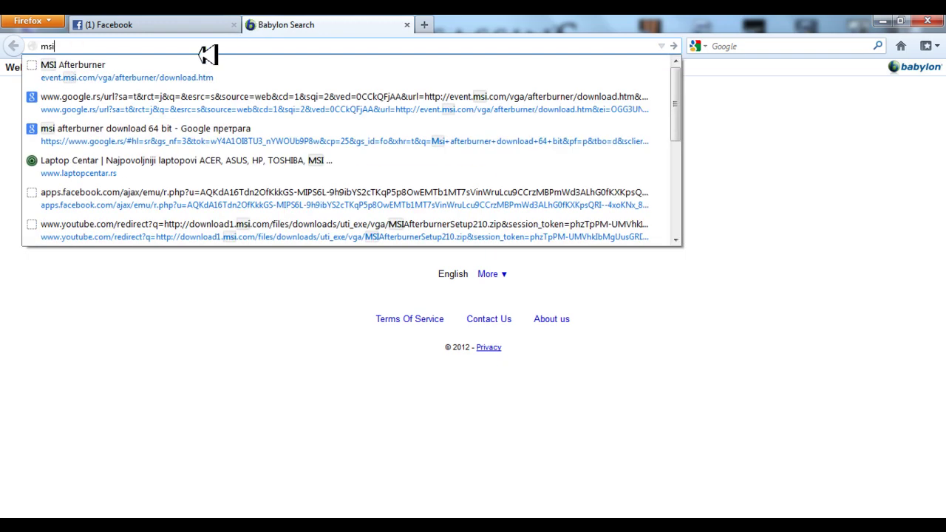
left_click(164, 74)
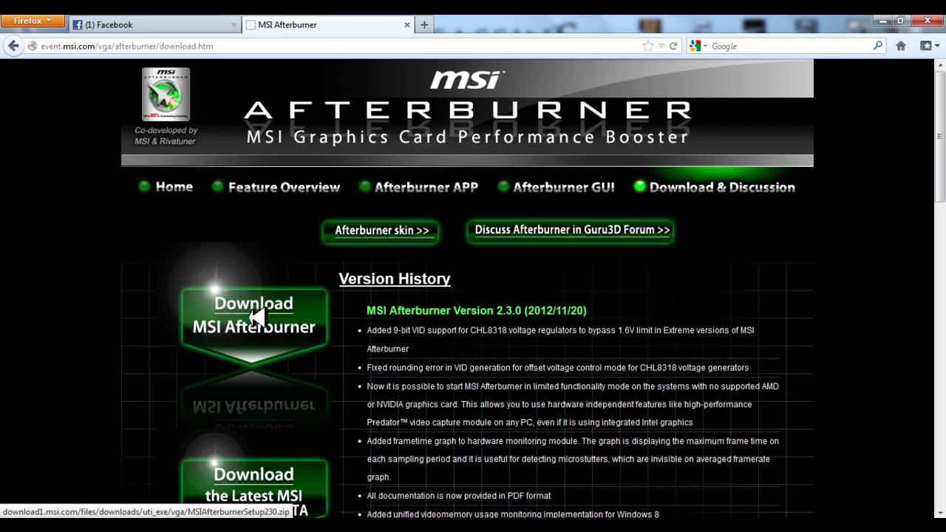
left_click(283, 314)
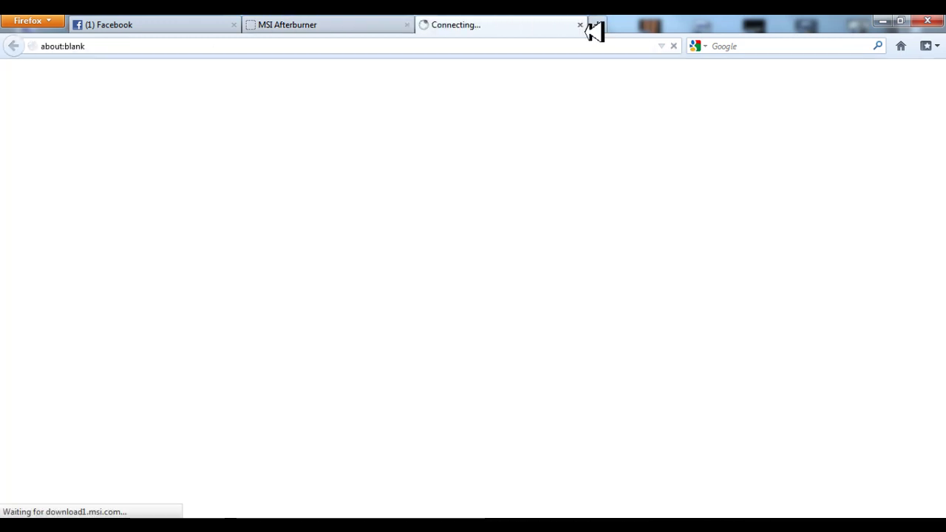
Step: Close the MSI Afterburner download tab, leaving only Facebook
left_click(355, 22)
scroll(179, 308, "down", 8)
scroll(355, 345, "up", 8)
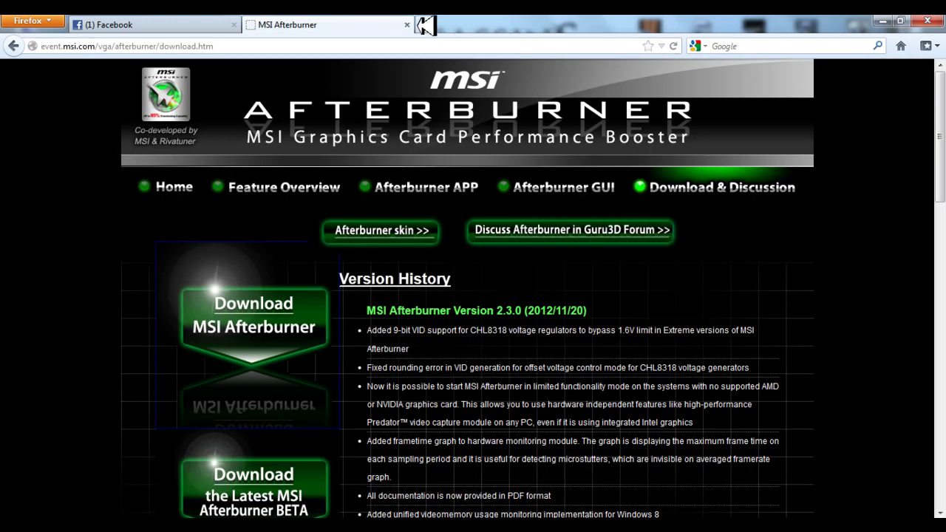
left_click(407, 24)
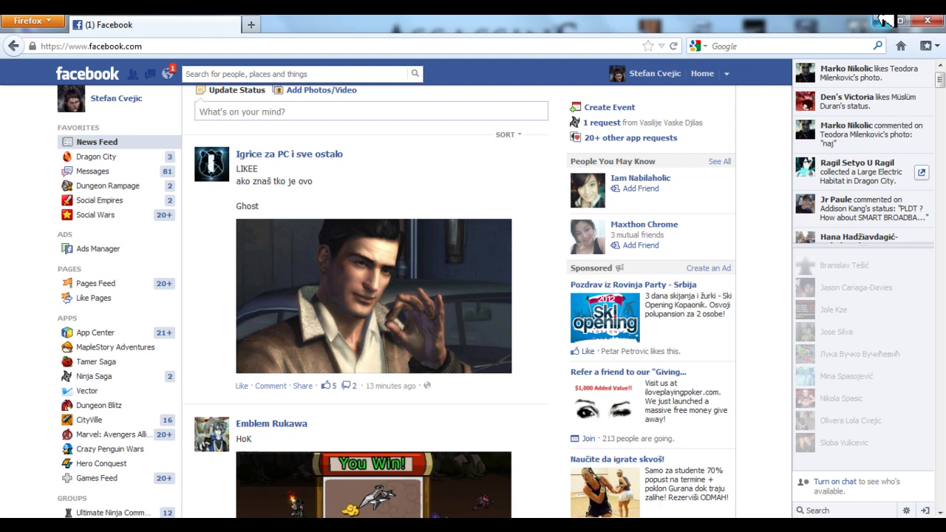
Step: Minimize Firefox and launch MSI Afterburner from its desktop shortcut
left_click(883, 20)
left_click_drag(641, 205, 348, 233)
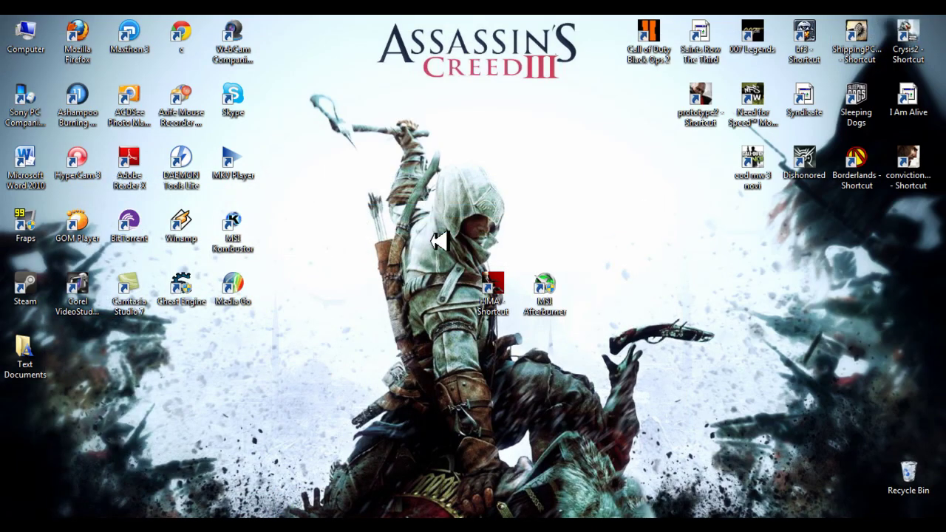
left_click_drag(439, 172, 574, 247)
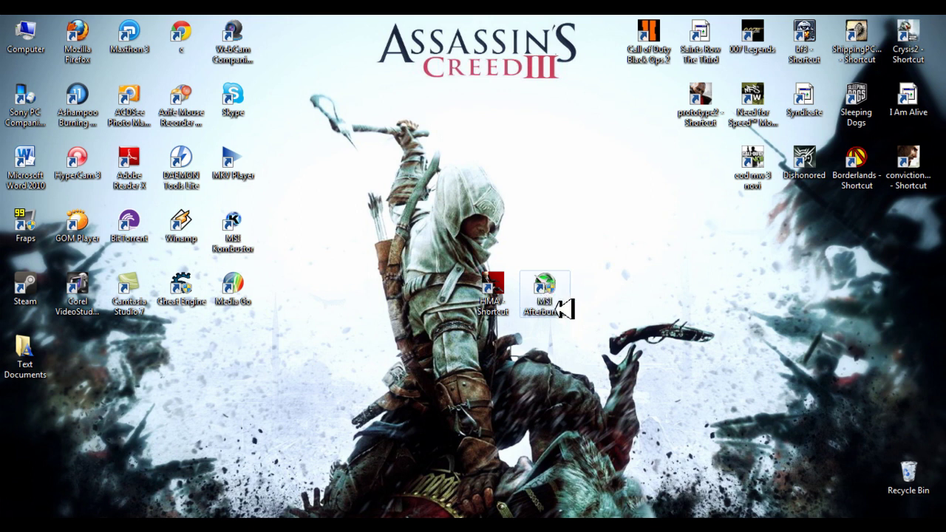
left_click_drag(571, 358, 482, 332)
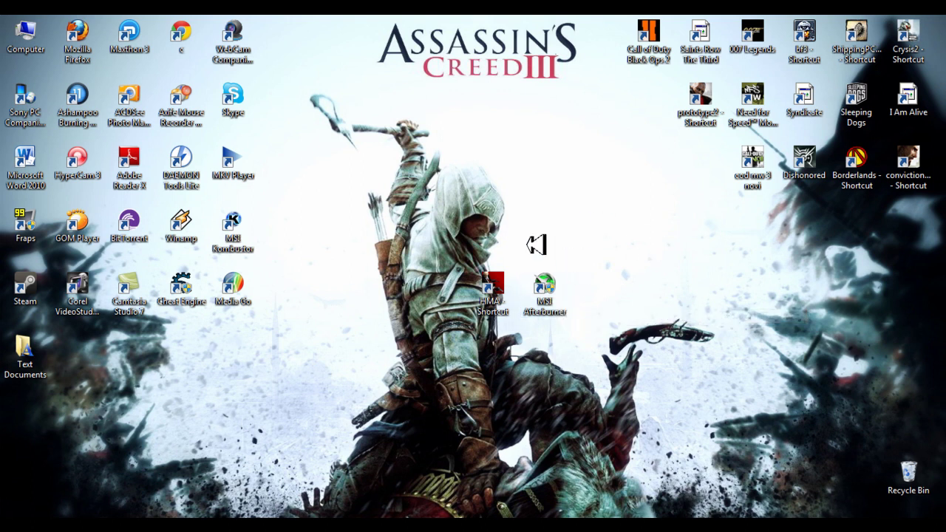
left_click_drag(515, 212, 605, 374)
key("Return")
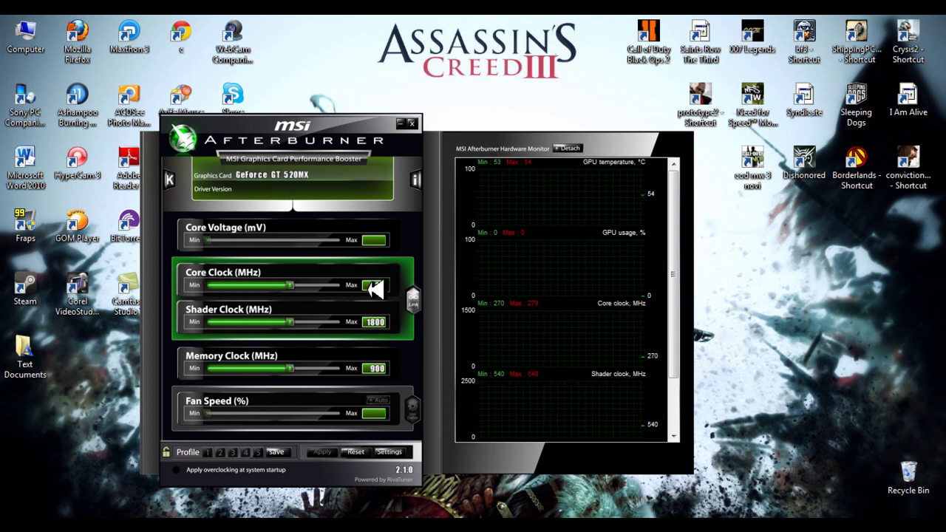
Step: Raise the core clock to 950 MHz and the memory clock, then apply
left_click(305, 287)
left_click_drag(300, 287, 301, 288)
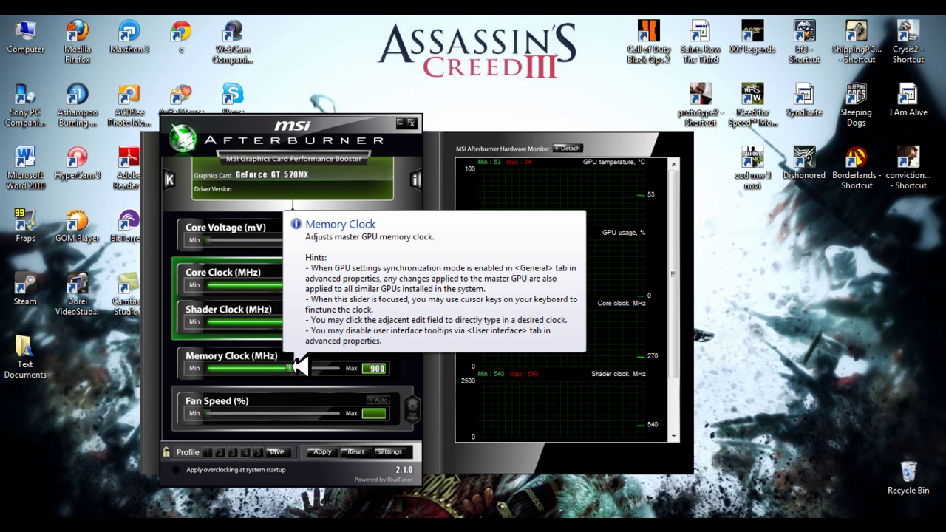
left_click_drag(302, 367, 310, 367)
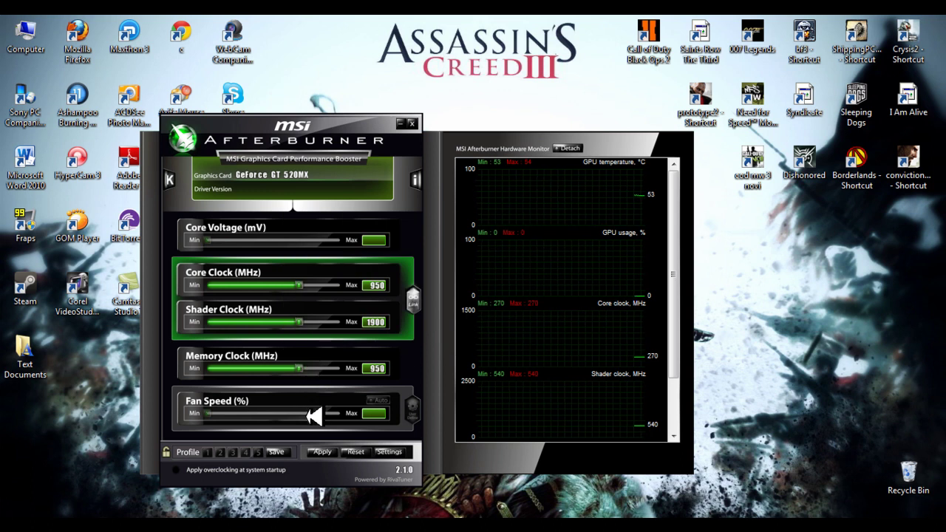
left_click(323, 452)
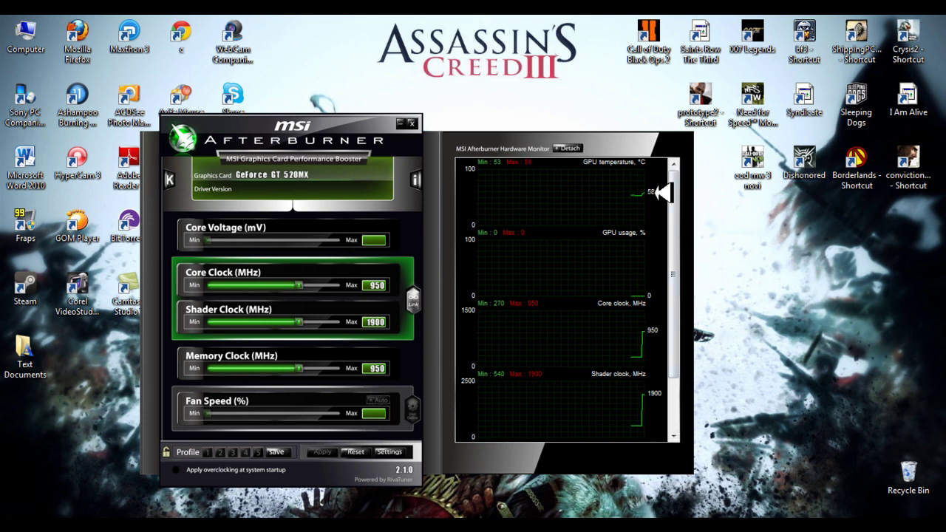
Step: Close MSI Afterburner
mouse_move(658, 192)
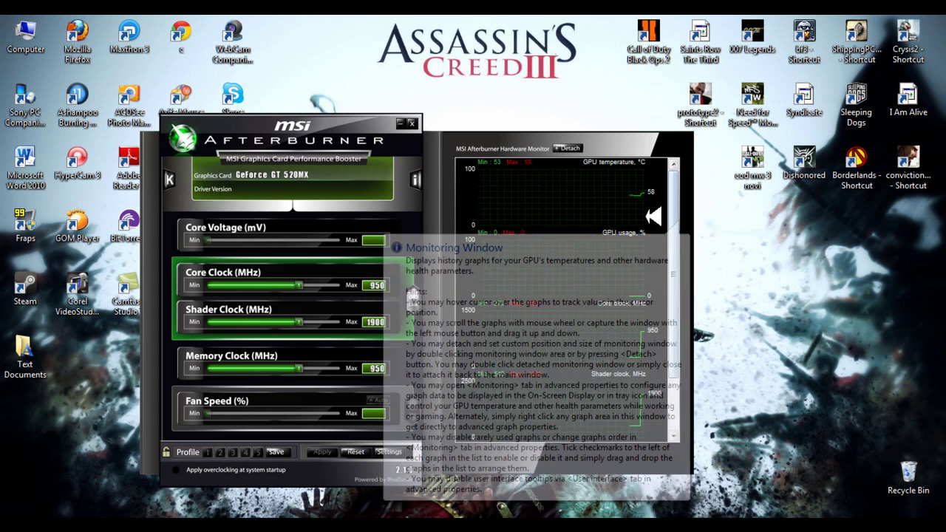
left_click(353, 452)
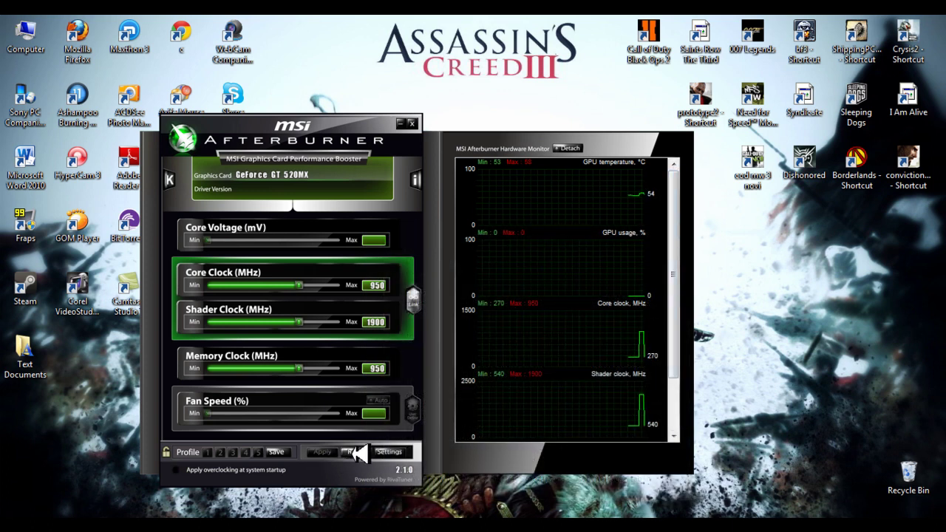
left_click(354, 452)
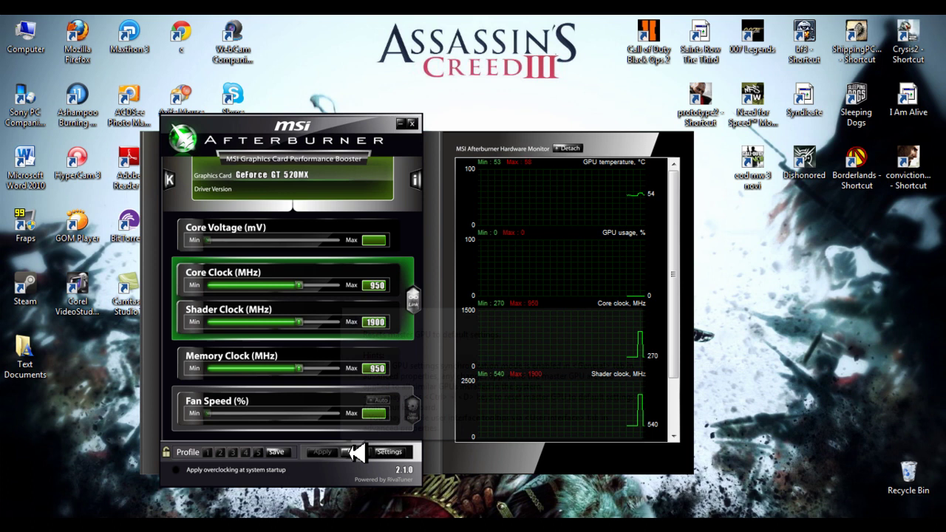
left_click(412, 122)
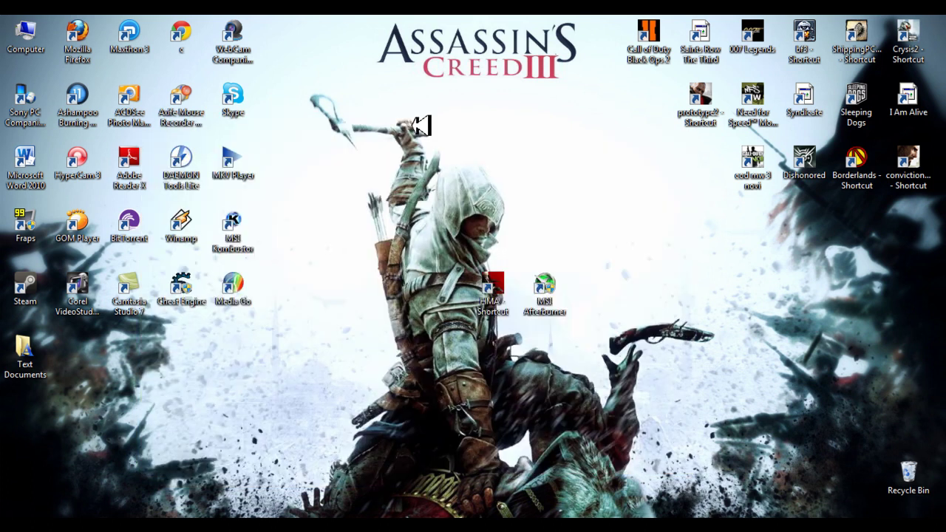